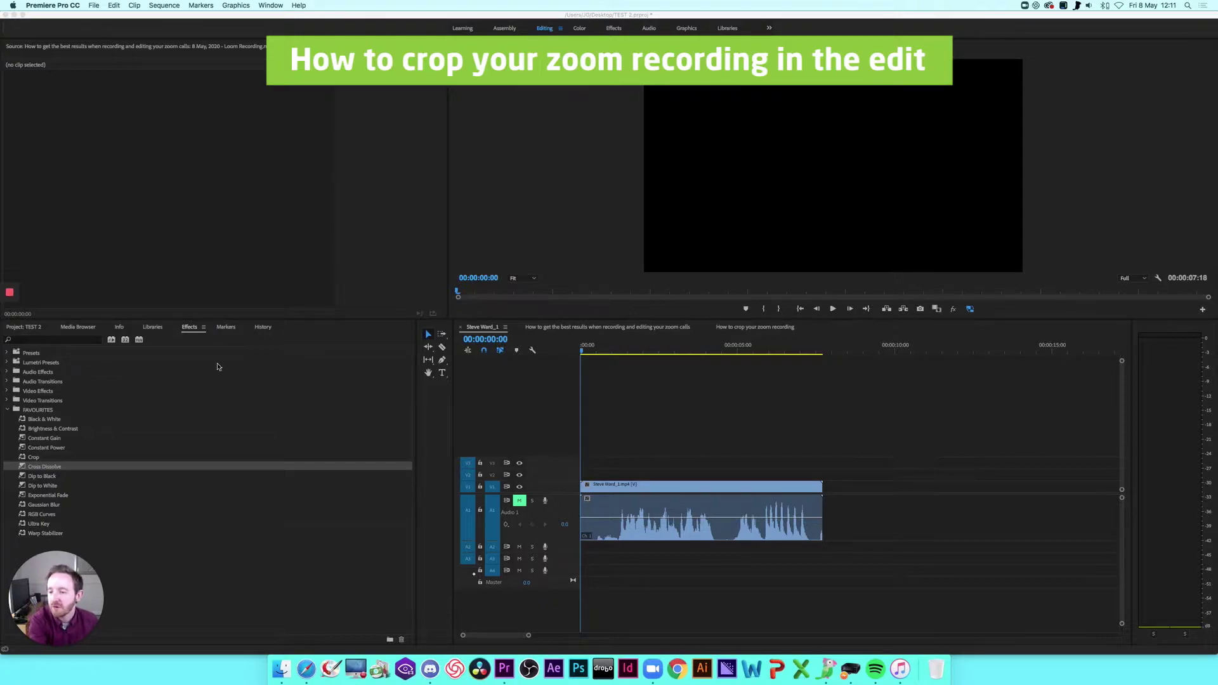
Scrub the playhead to about 00:00:01:00 to preview the two-person Zoom call clip
left_click(612, 350)
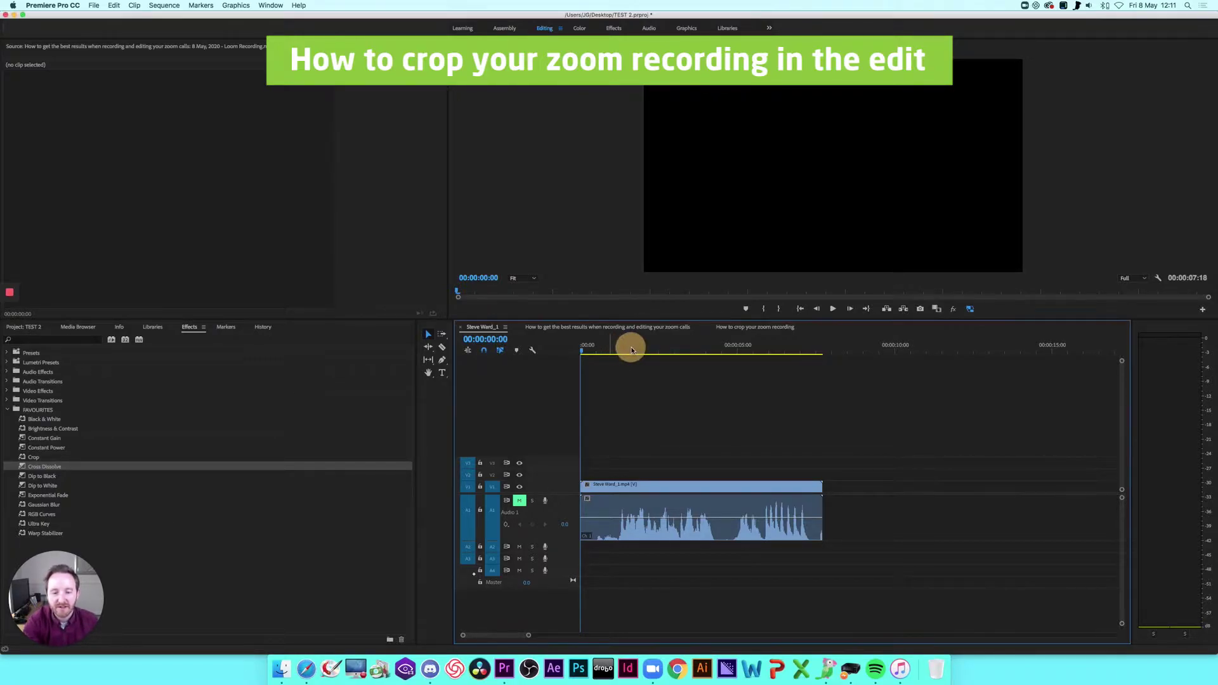
mouse_move(614, 353)
left_mouse_down()
mouse_move(781, 351)
mouse_move(807, 364)
mouse_move(582, 362)
mouse_move(802, 369)
mouse_move(616, 382)
left_mouse_up()
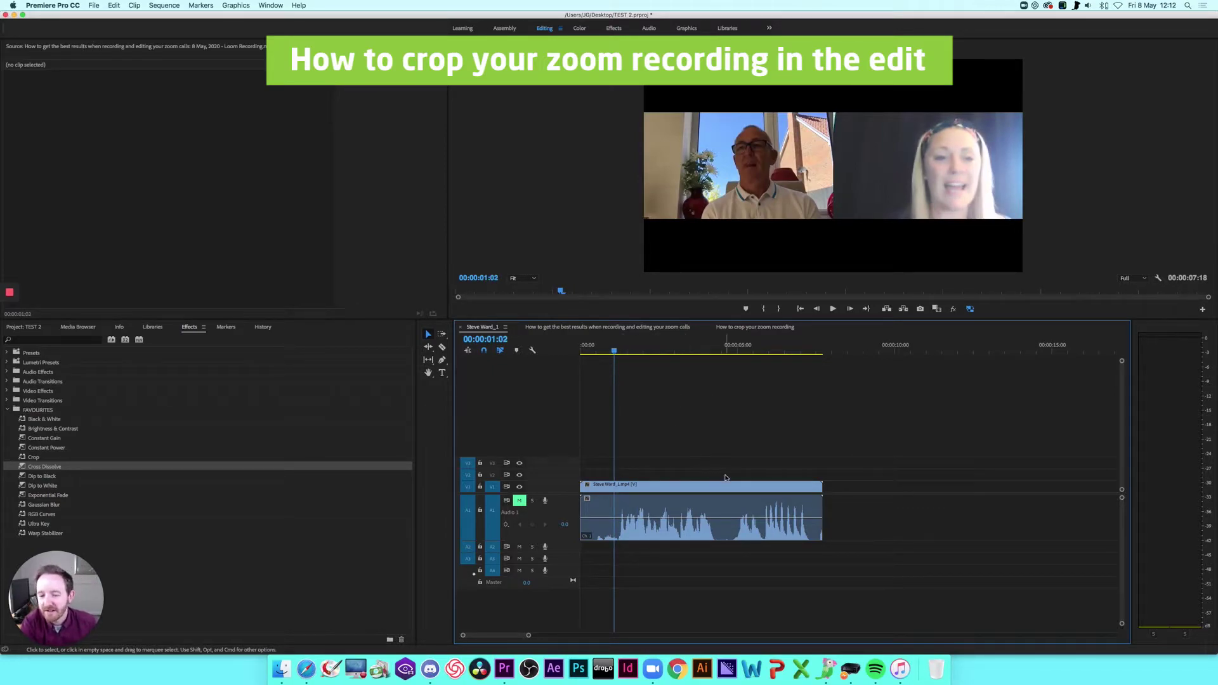
Search the Effects panel for 'crop' and apply the Crop effect to the V1 Zoom clip
left_click(683, 489)
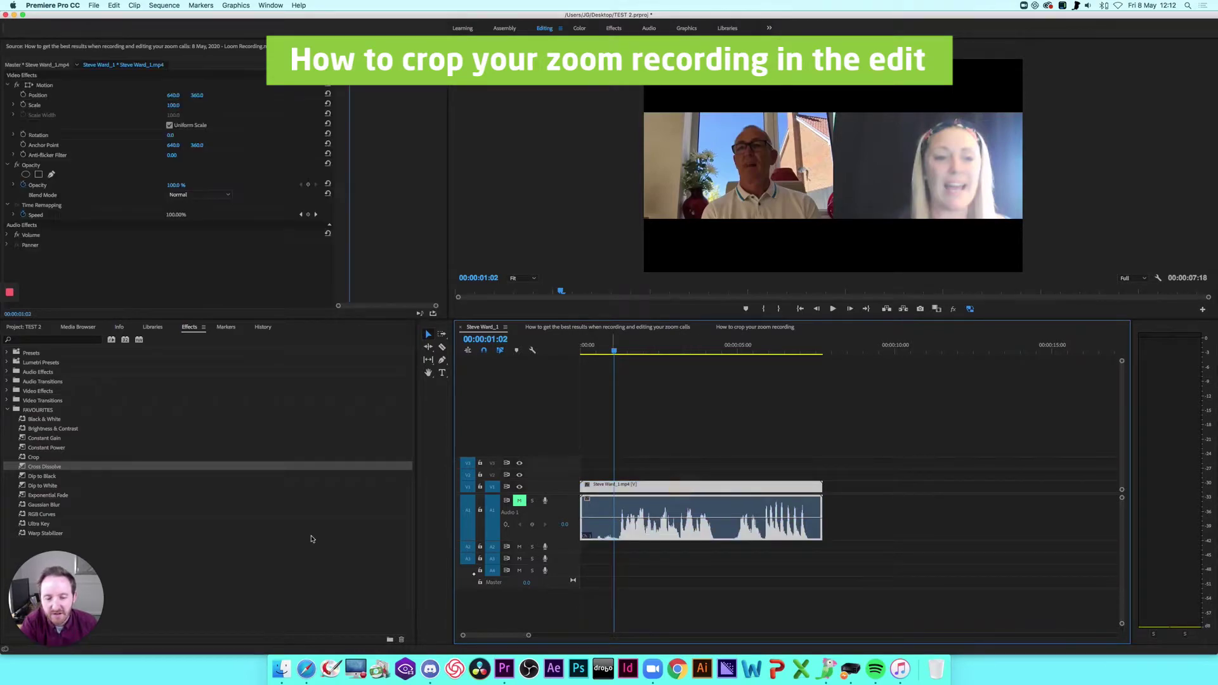
left_click(195, 328)
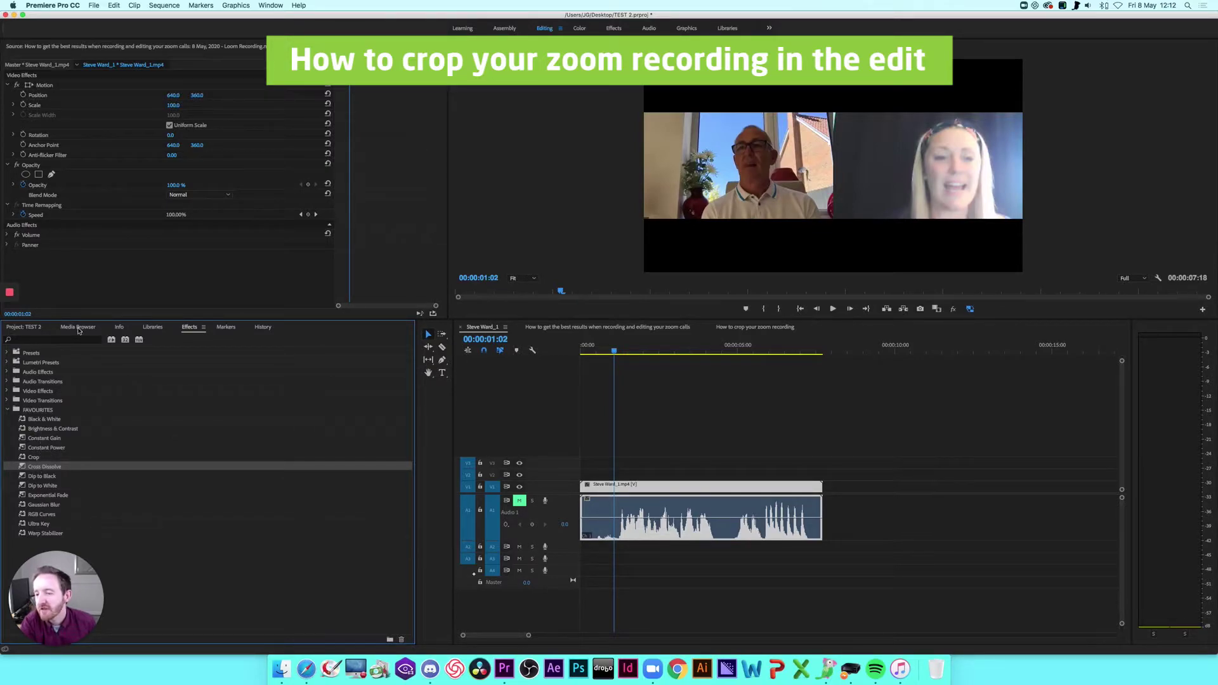
left_click(73, 340)
type("crop")
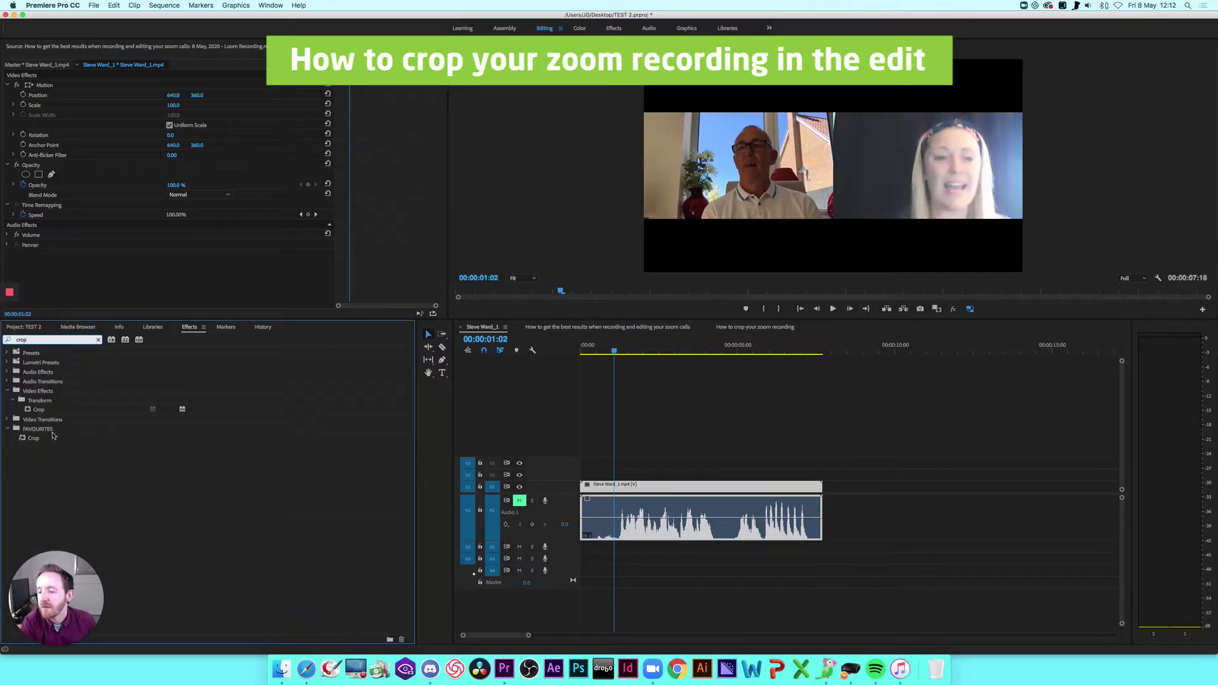
left_click(34, 439)
left_click_drag(34, 439, 698, 490)
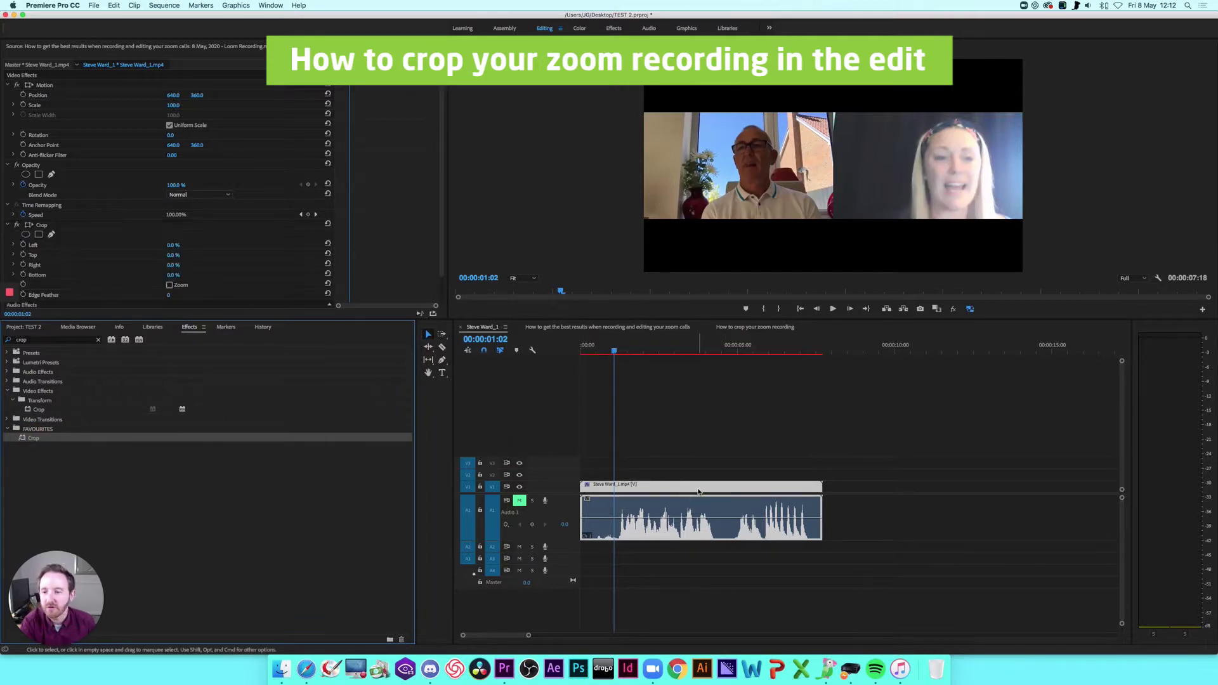
scroll(227, 248, "down", 2)
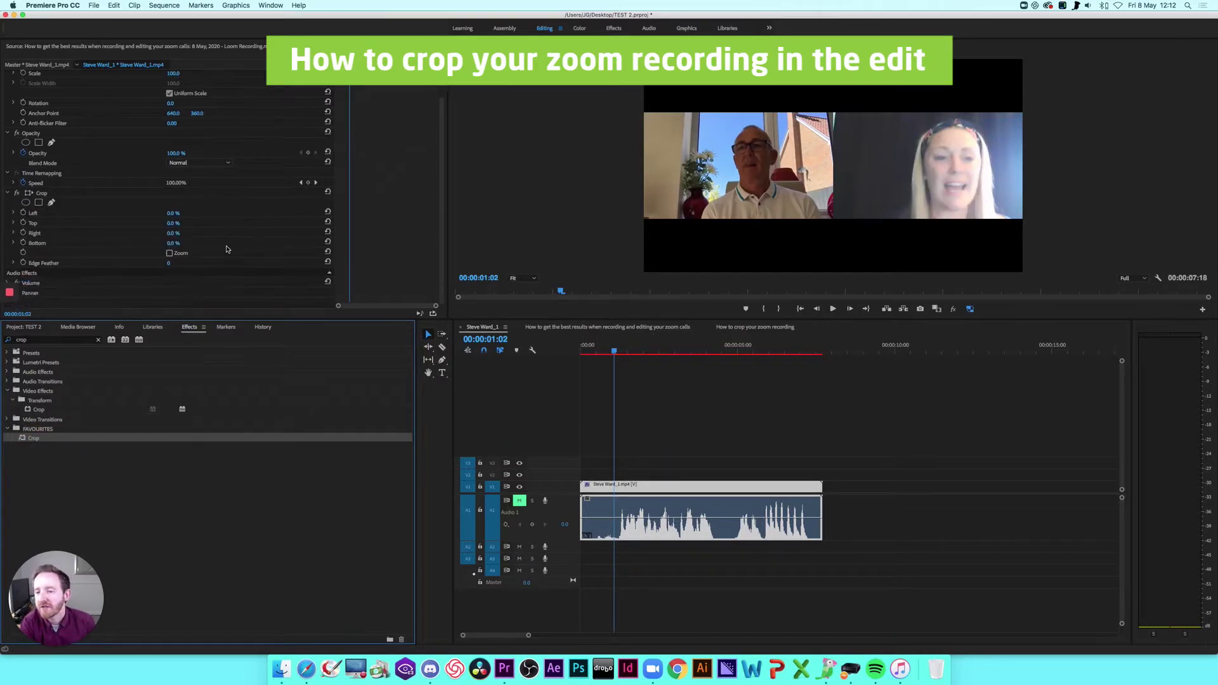
Reselect the Zoom clip and scrub Crop Right to start trimming the right-hand speaker
left_click(756, 442)
left_click(721, 493)
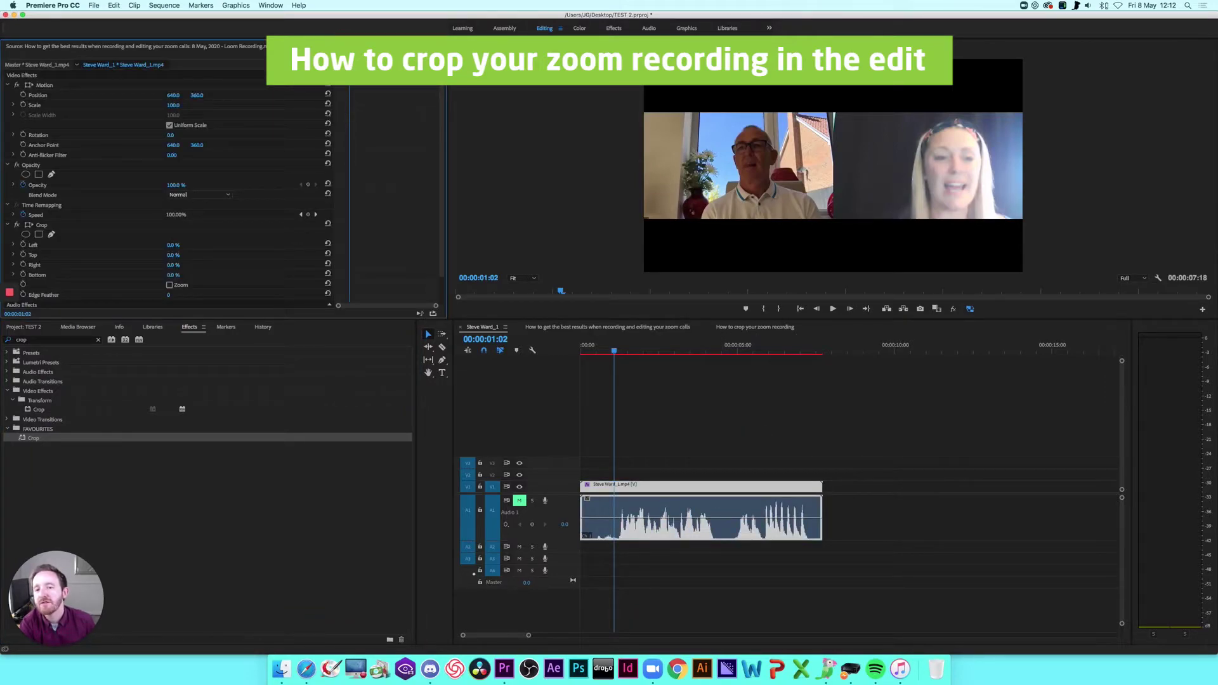
scroll(175, 262, "down", 2)
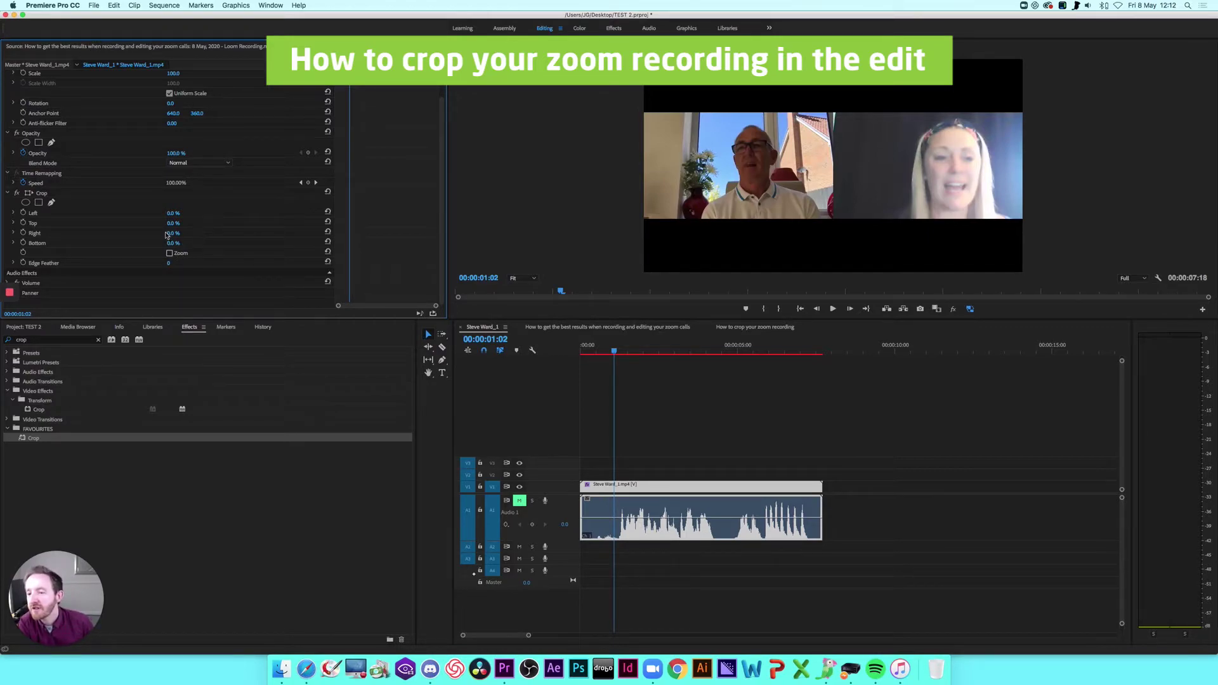
left_click(172, 233)
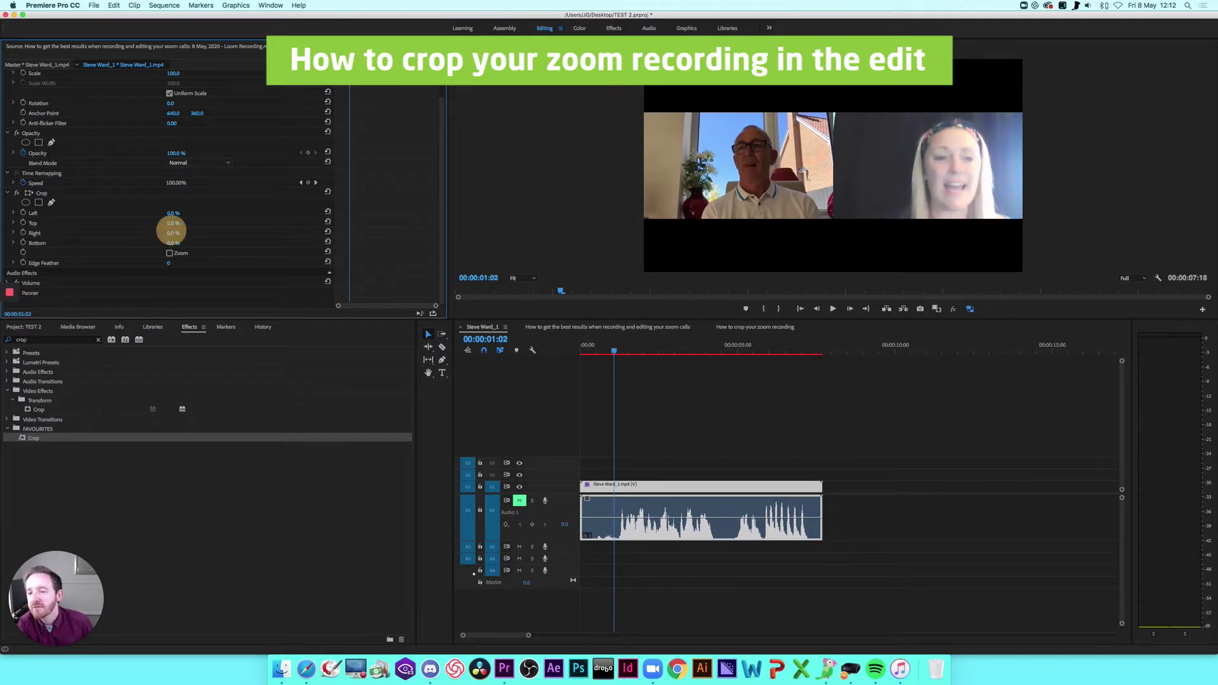
left_click_drag(172, 233, 173, 236)
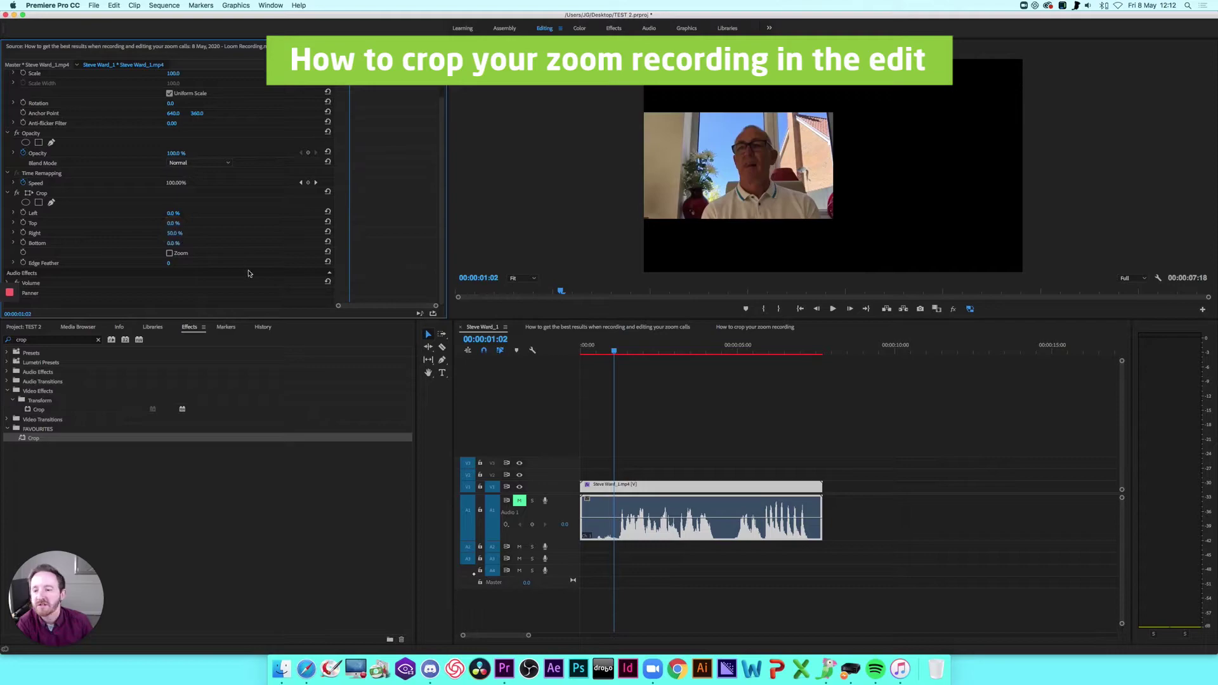
Enter an exact Crop Right value, settling on 50%
left_click(173, 233)
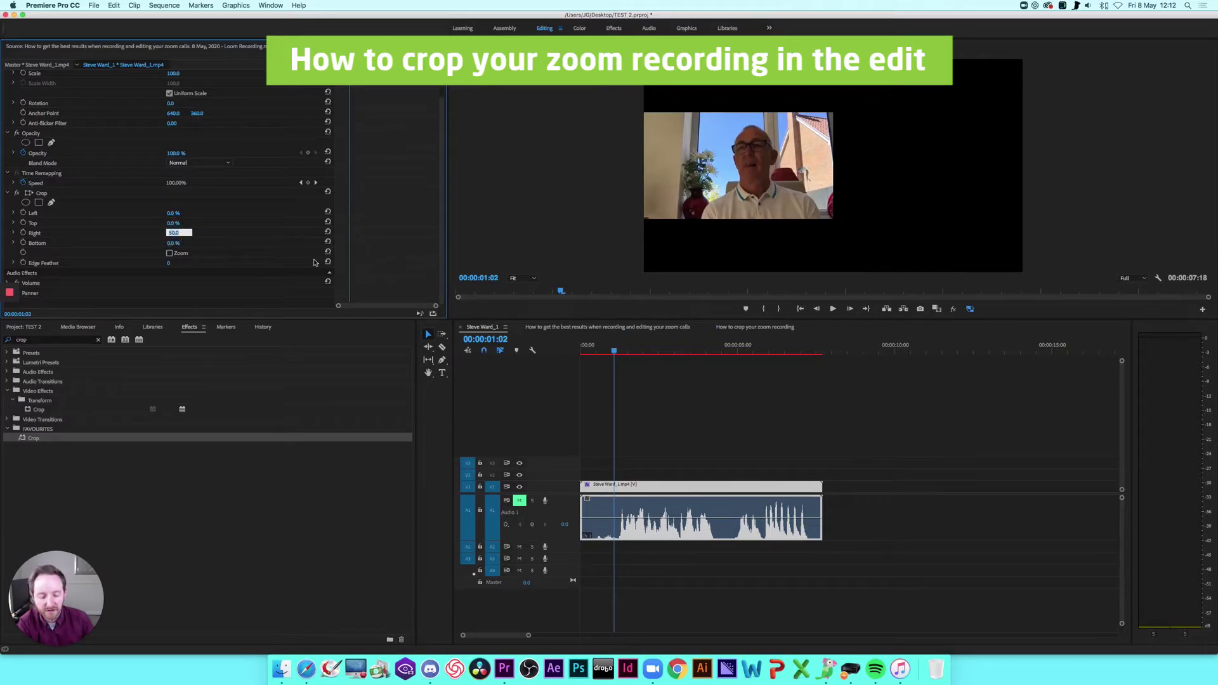
type("48")
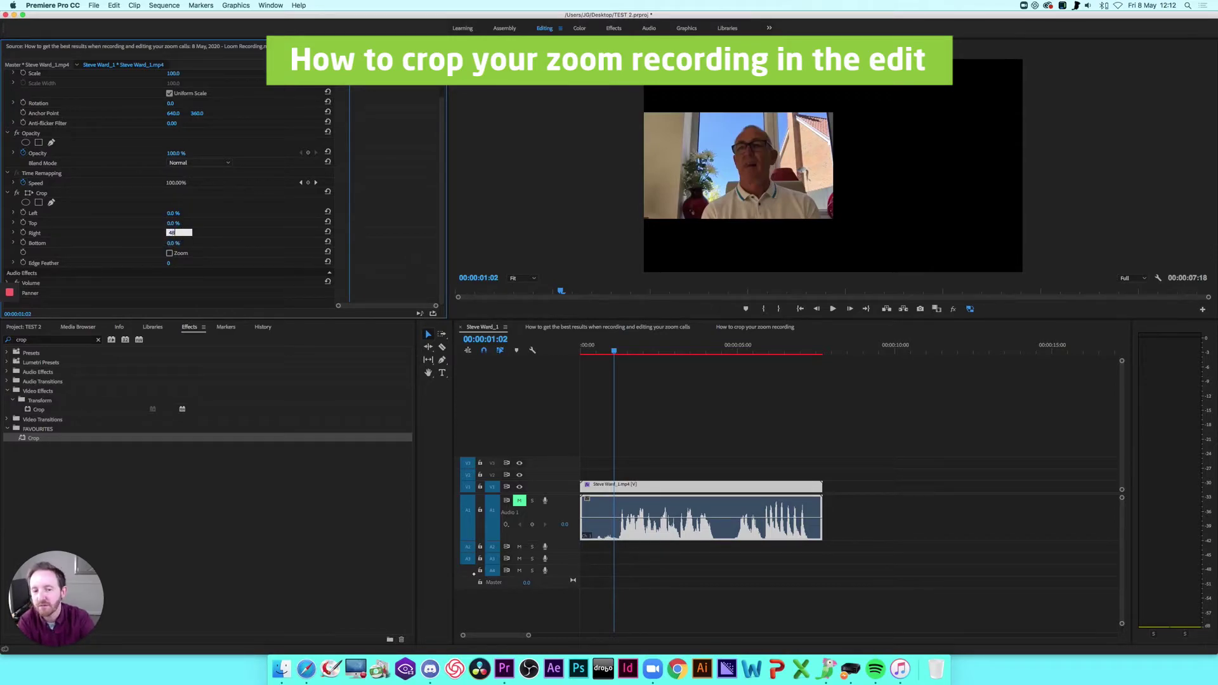
key("Return")
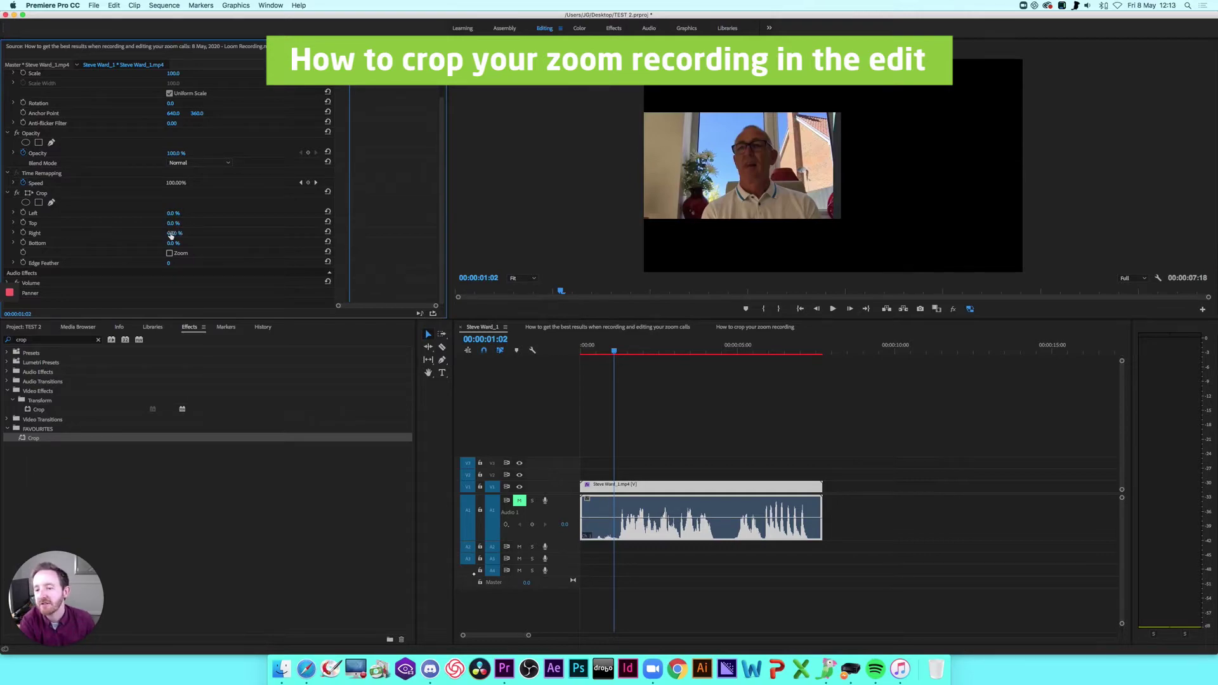
left_click(175, 233)
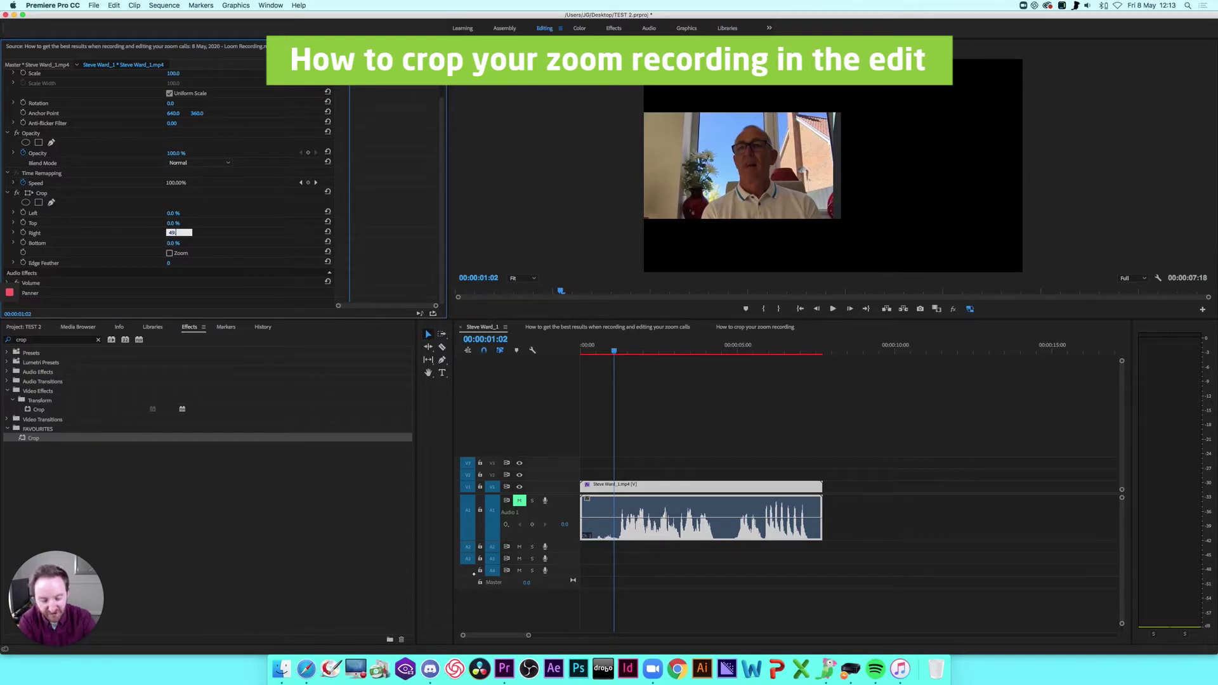
key("Return")
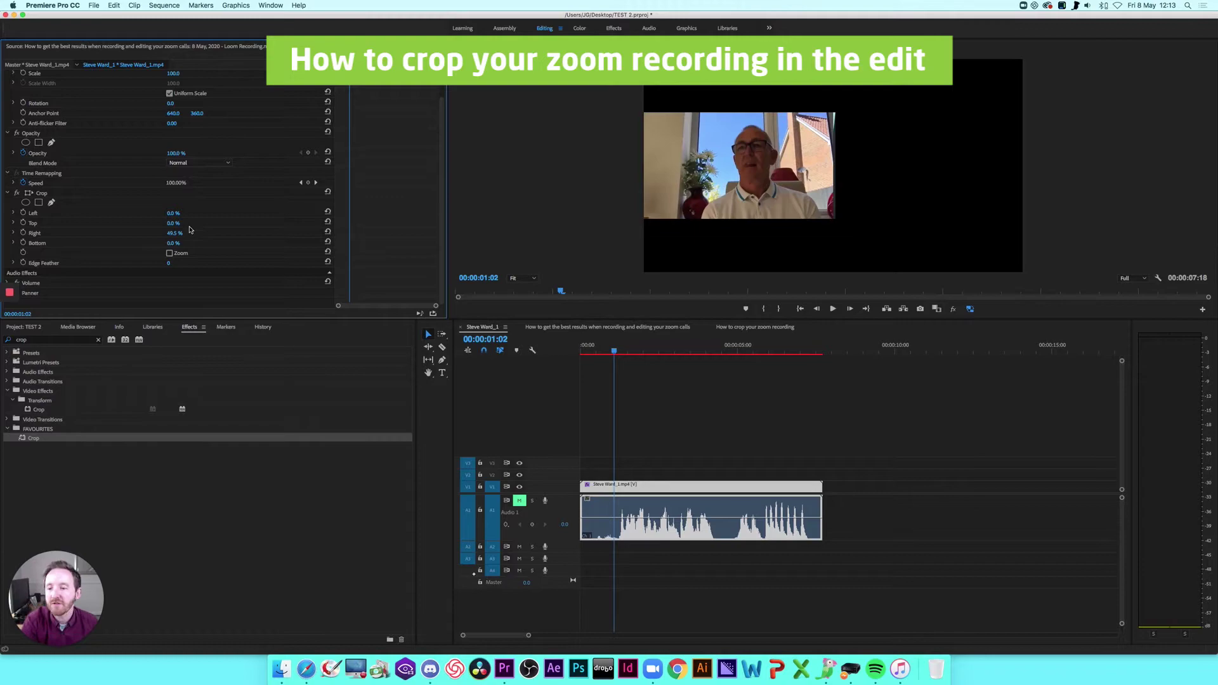
left_click(176, 233)
type("50.00")
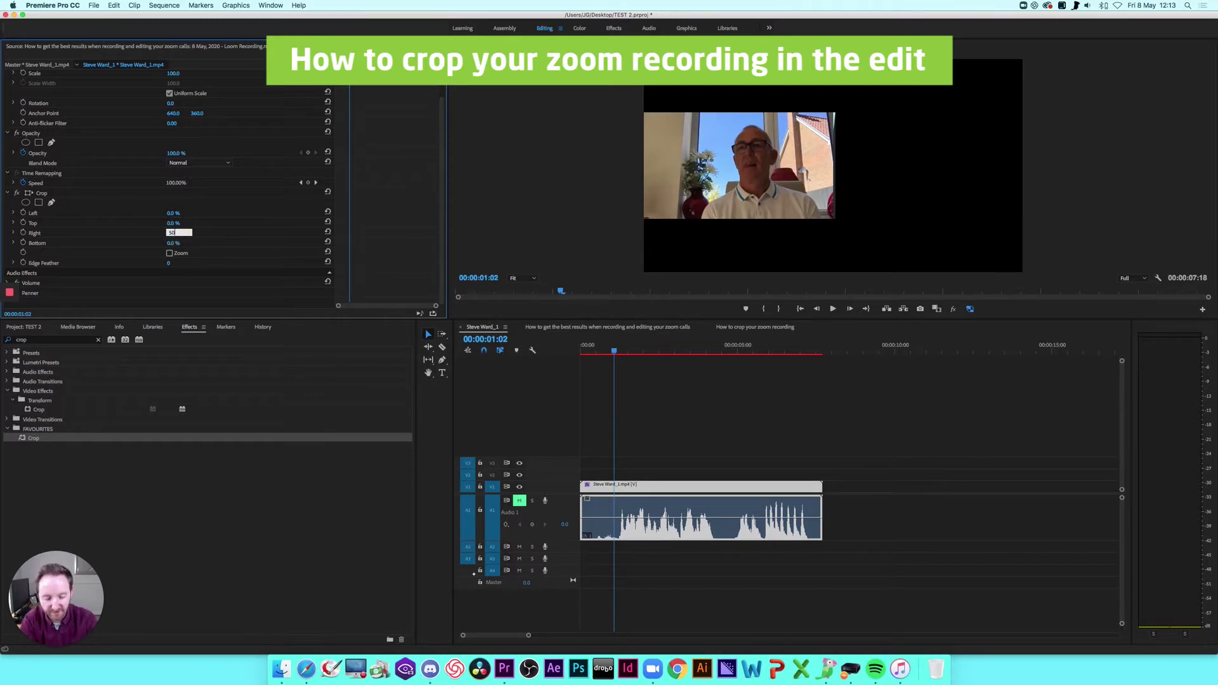
key("Return")
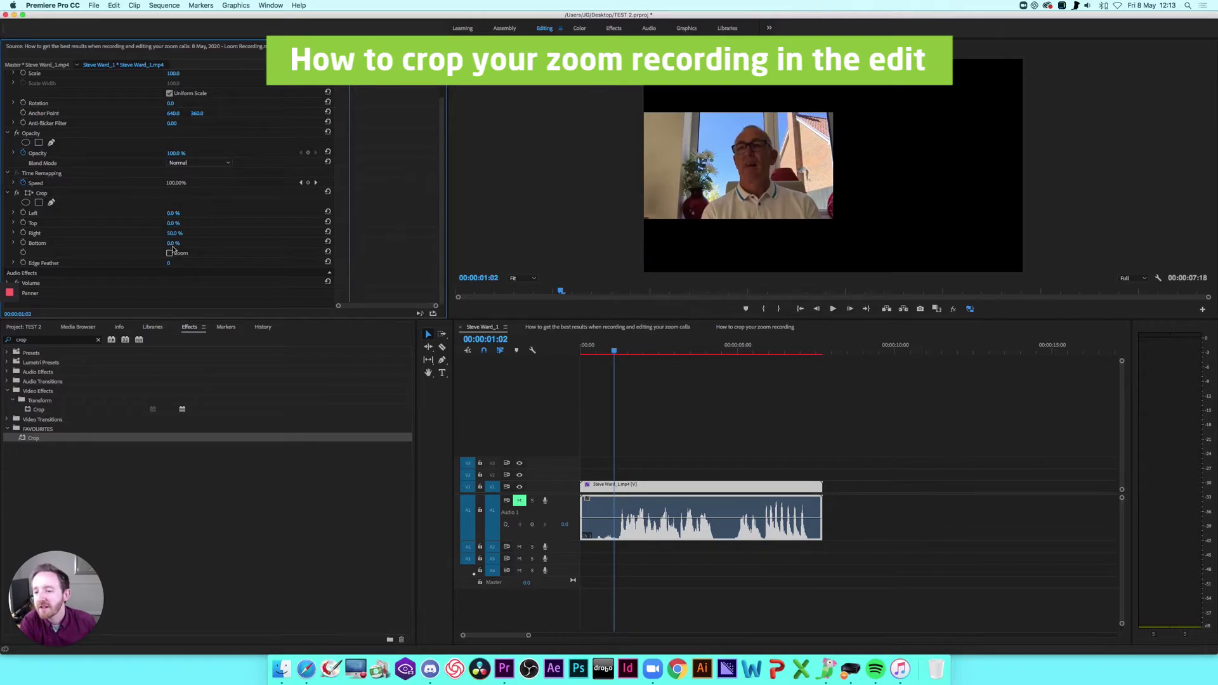
Scrub Crop Top to roughly 17% and Crop Bottom to roughly 24%
left_click(172, 220)
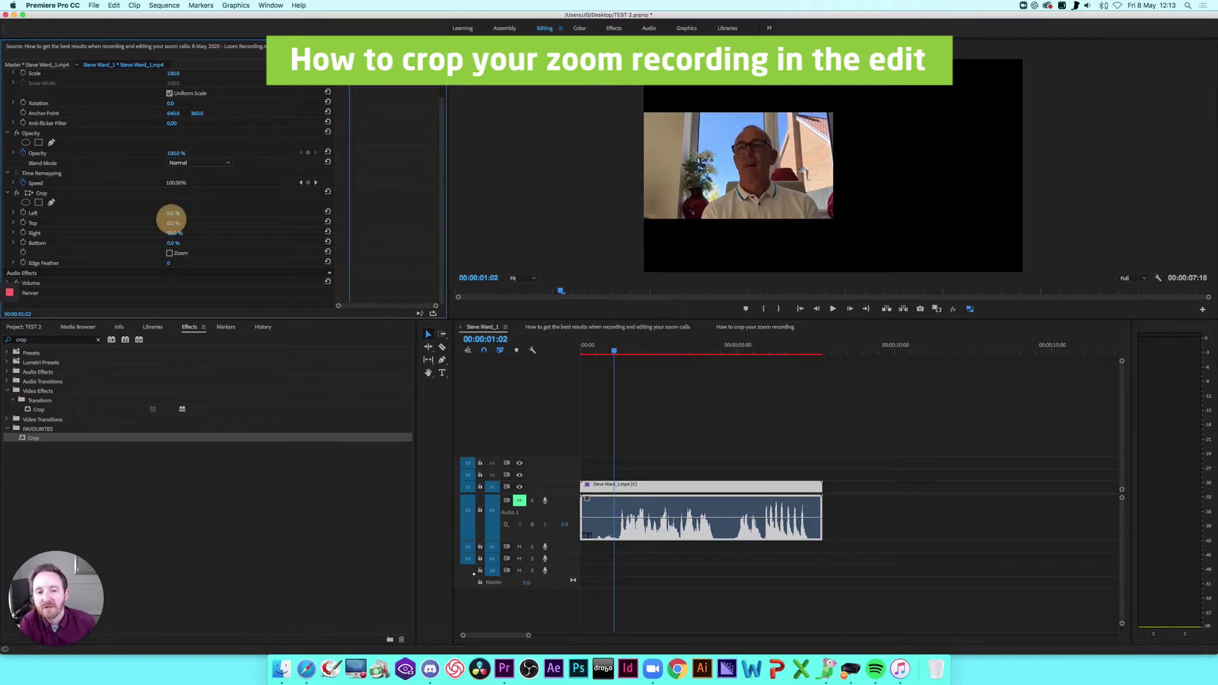
left_click_drag(171, 220, 170, 221)
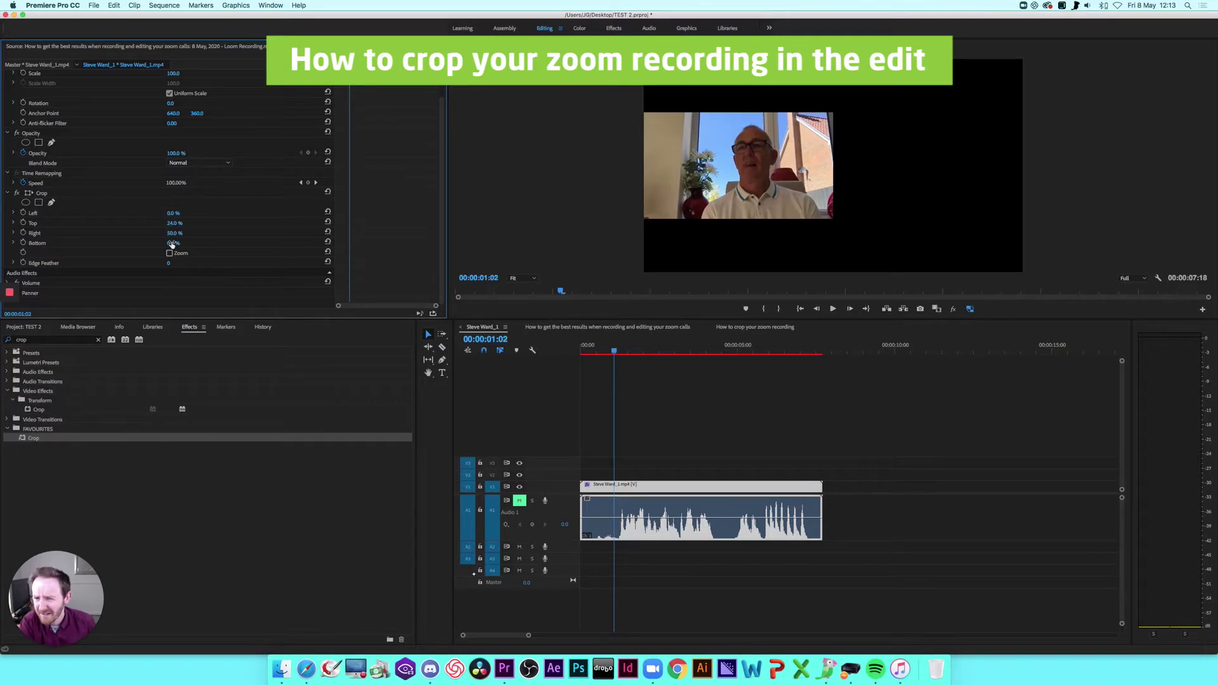
left_click(170, 242)
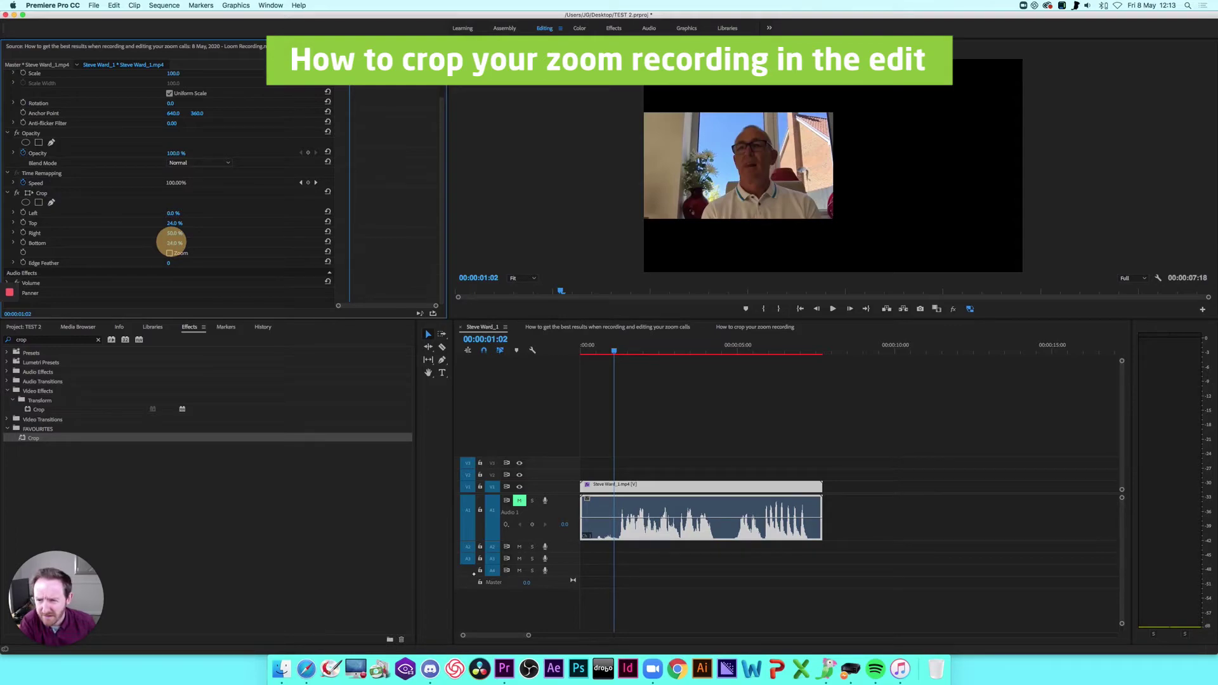
left_click_drag(171, 242, 174, 244)
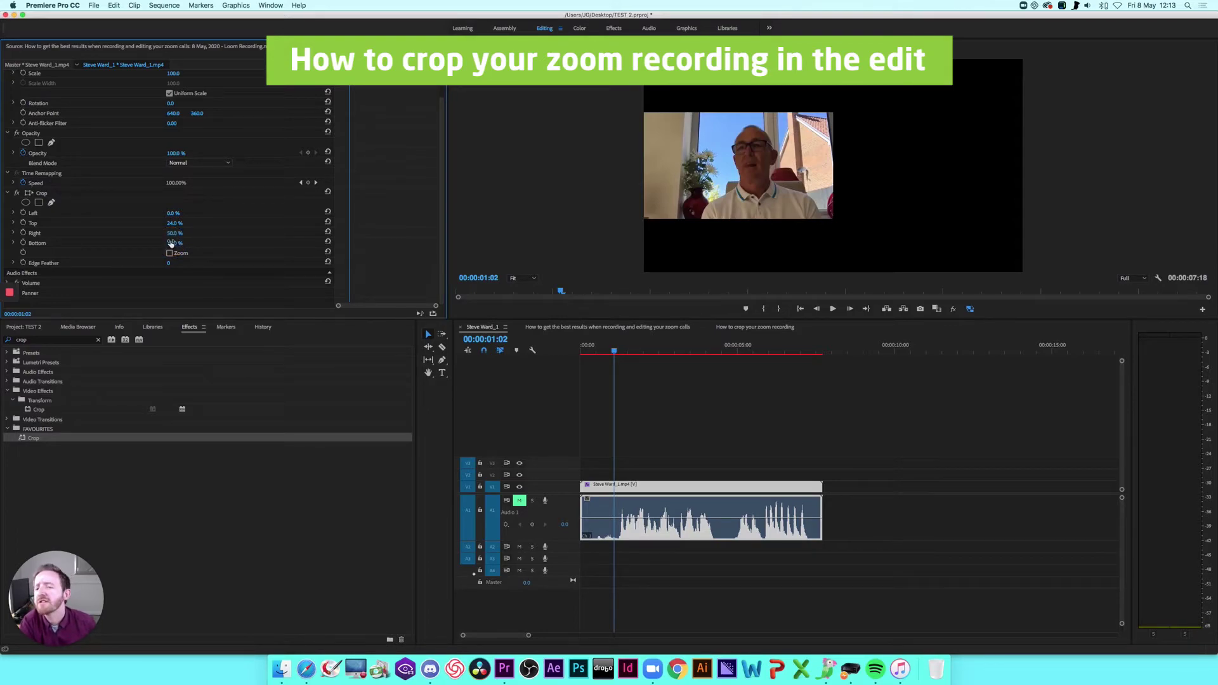
Set both Crop Bottom and Crop Top to exactly 25%
left_click(173, 243)
type("25")
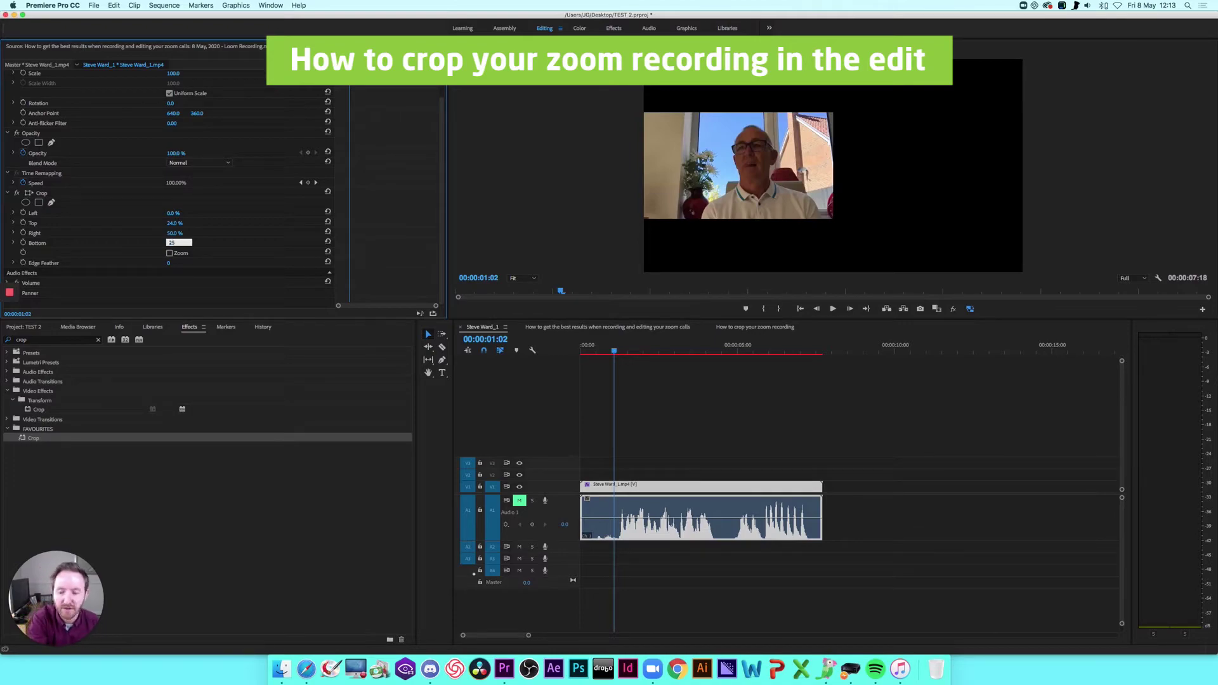
key("Return")
left_click(174, 222)
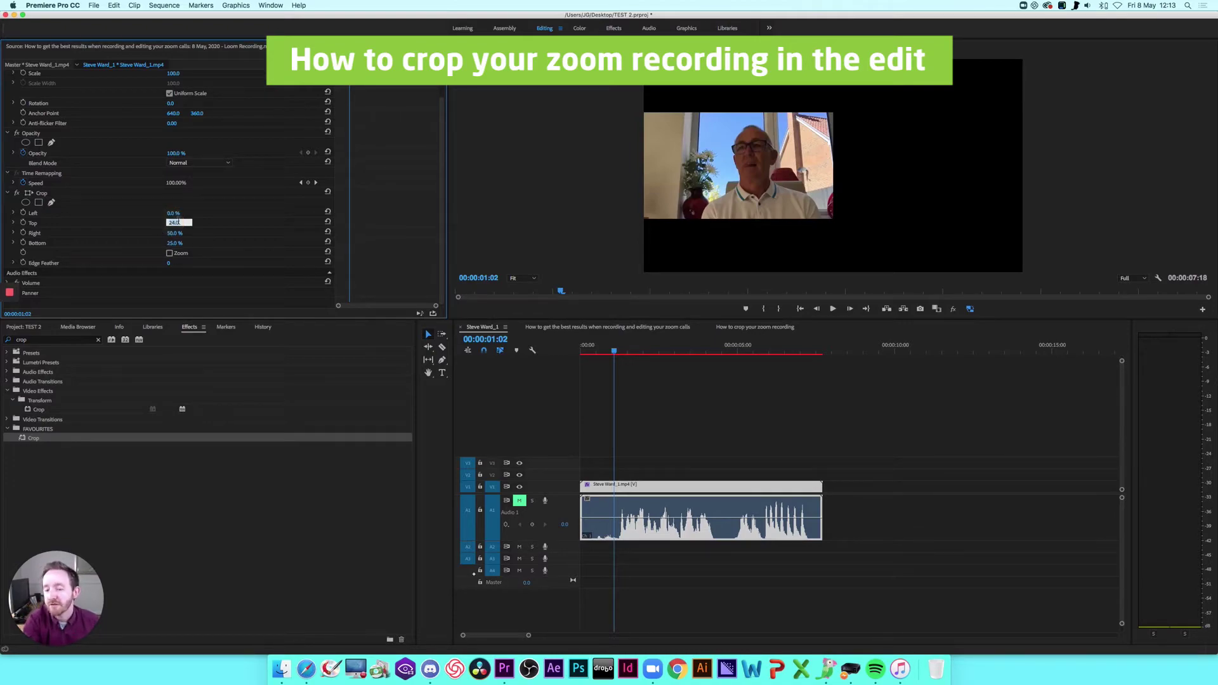
type("25")
key("Return")
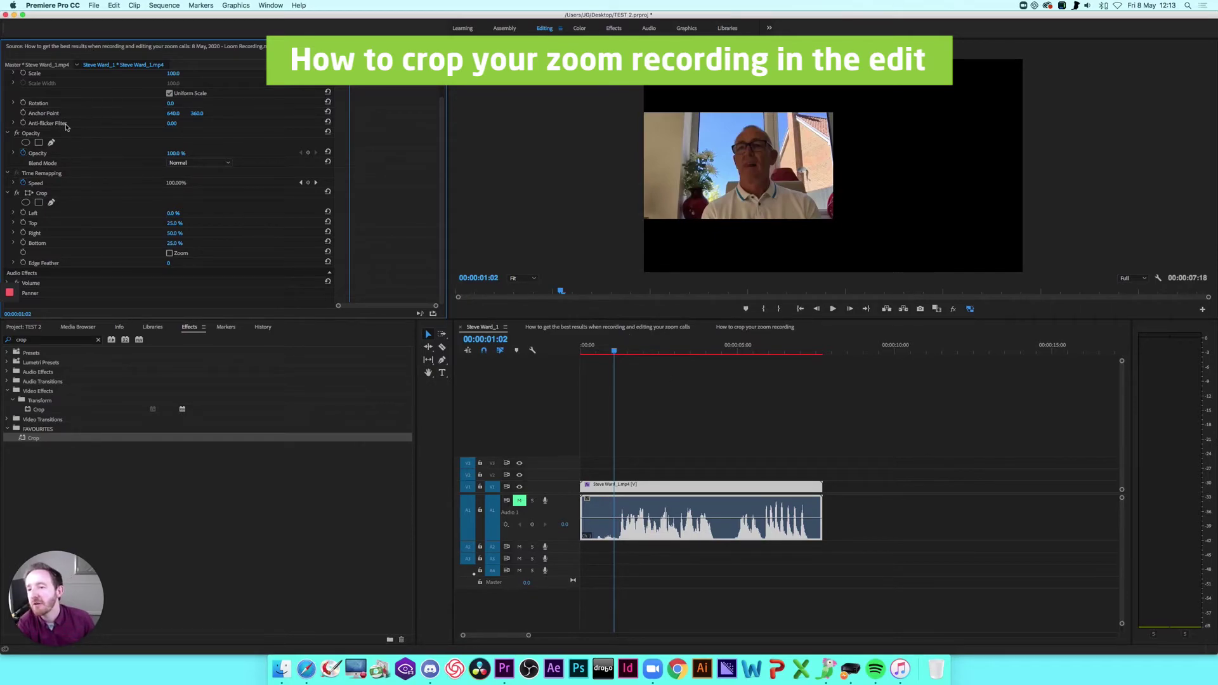
Scrub Motion Position X from 640 to about 955, keeping Y at 360
scroll(123, 124, "up", 2)
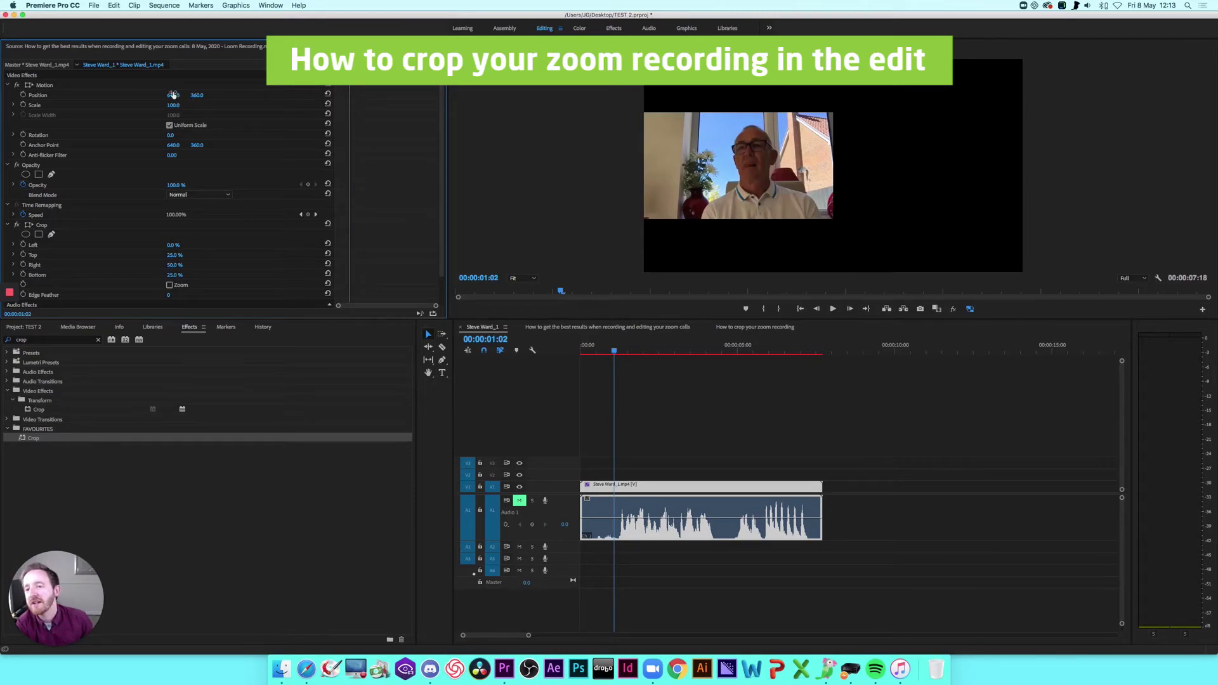
left_click(171, 94)
left_click_drag(170, 93, 191, 92)
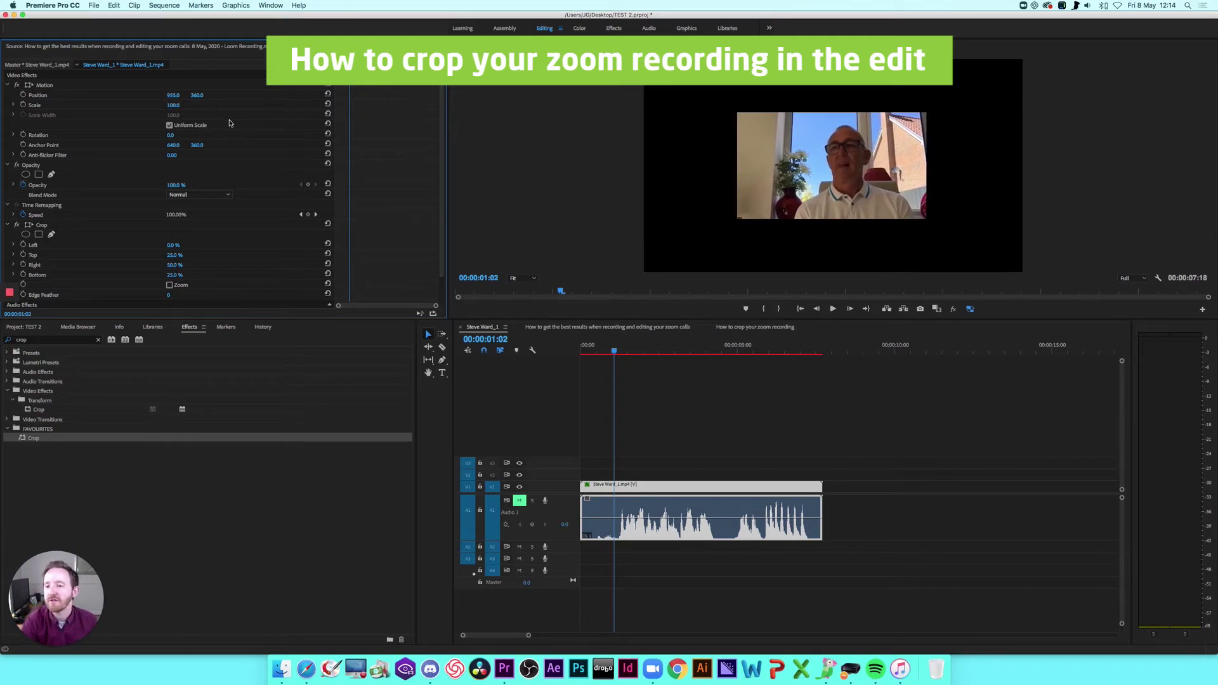
left_click(174, 96)
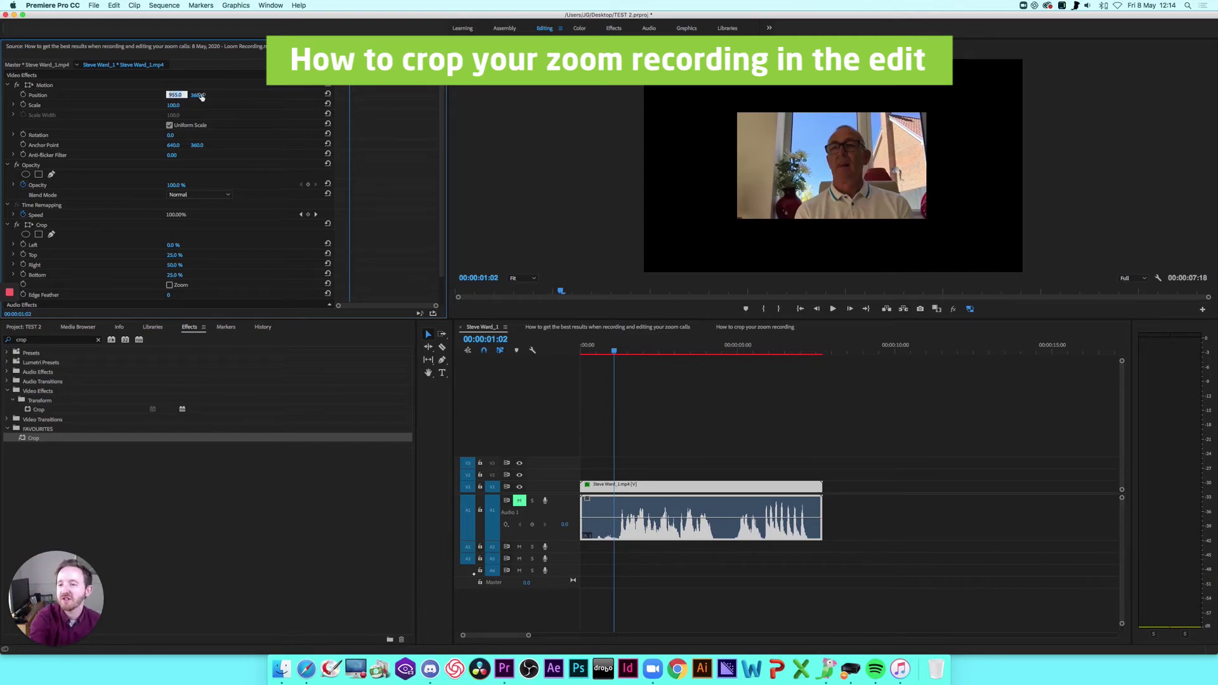
left_click(198, 95)
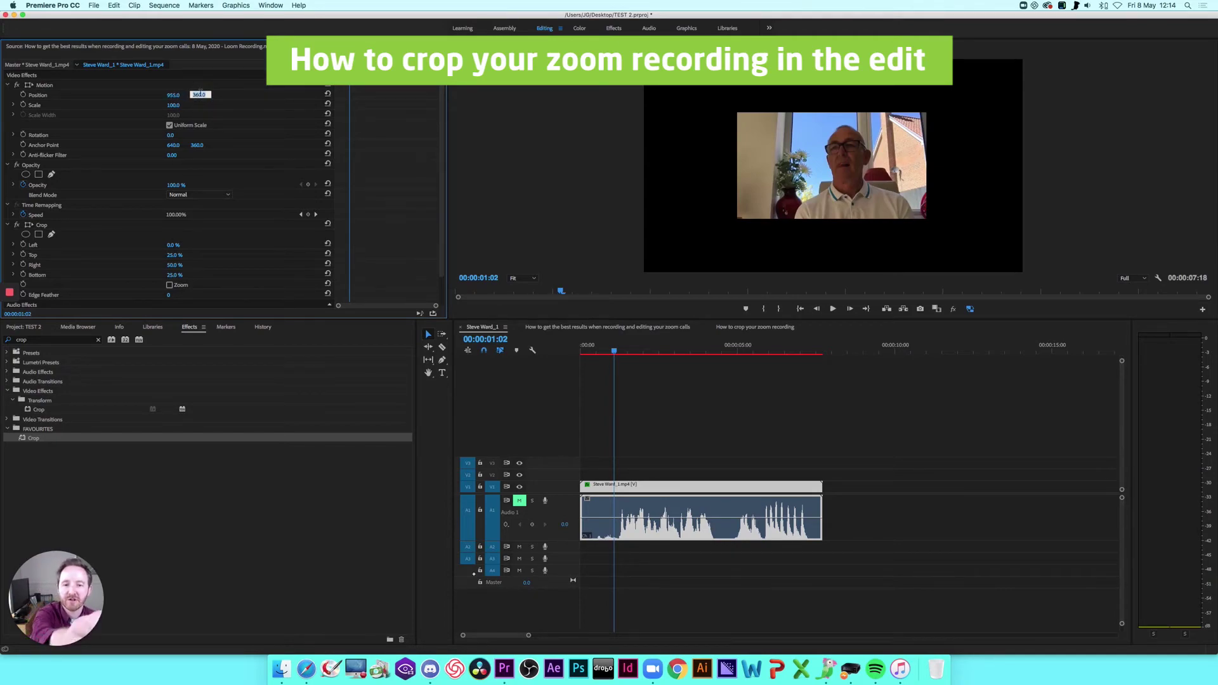
left_click(173, 95)
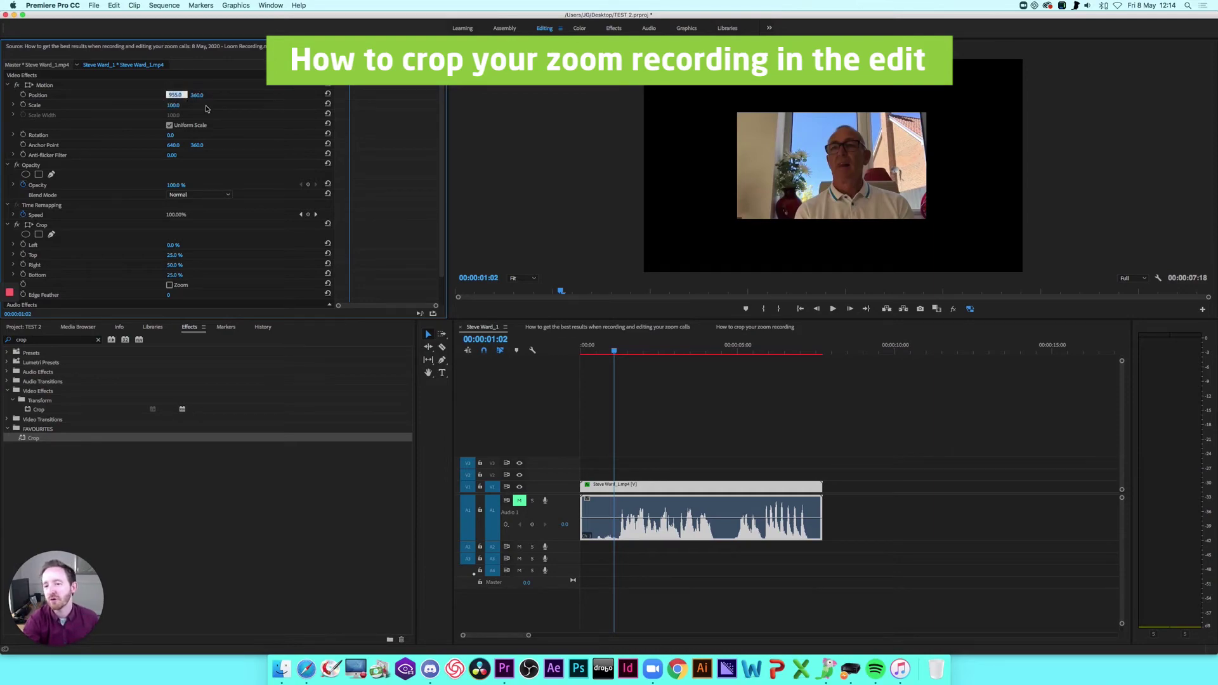
left_click(197, 96)
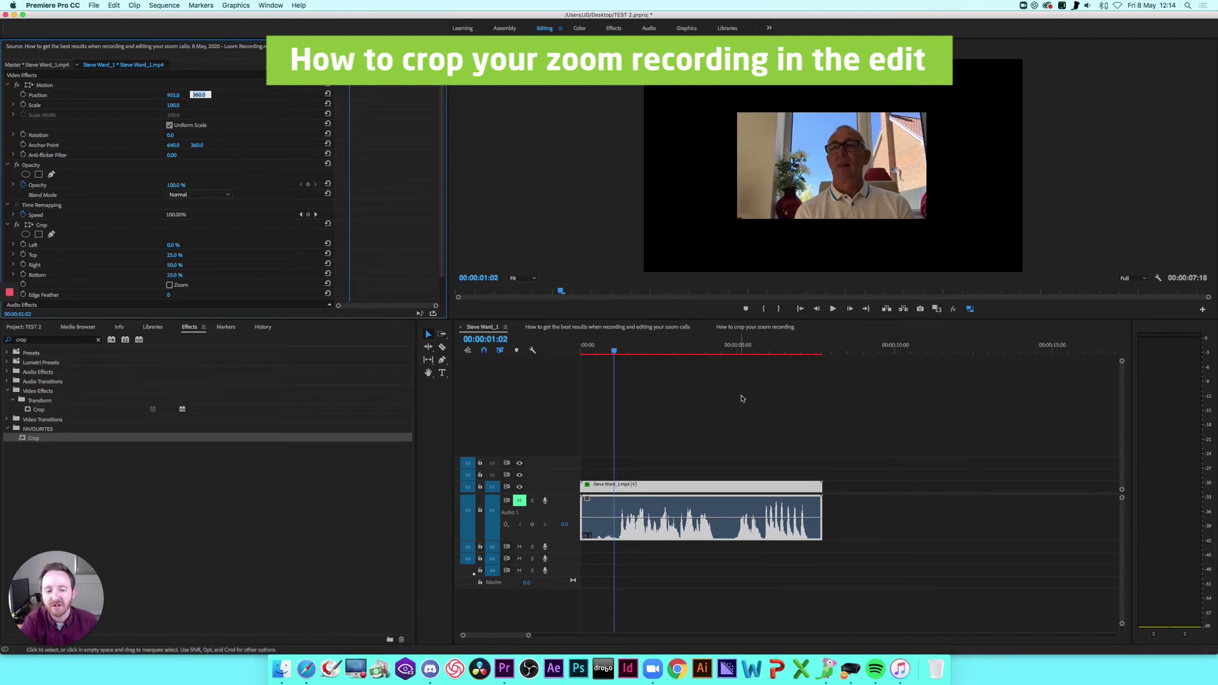
left_click(729, 404)
left_click(594, 348)
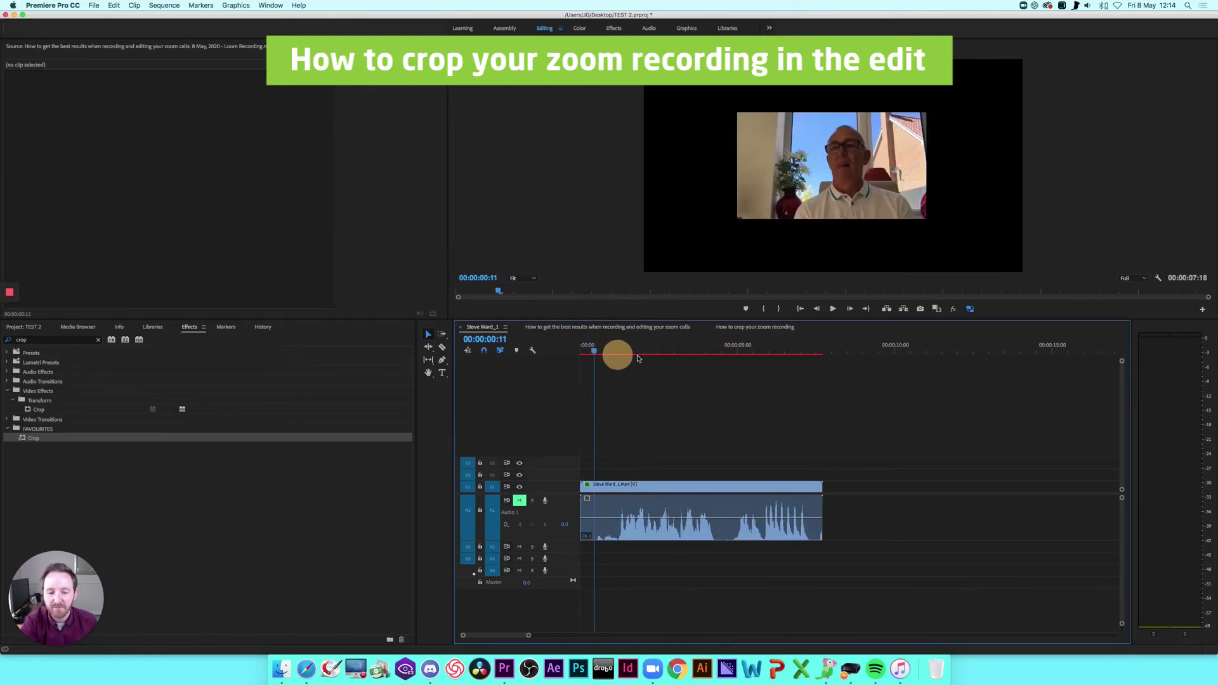
mouse_move(638, 359)
left_mouse_down()
mouse_move(704, 355)
mouse_move(609, 362)
mouse_move(775, 361)
mouse_move(604, 375)
mouse_move(636, 376)
mouse_move(616, 378)
left_mouse_up()
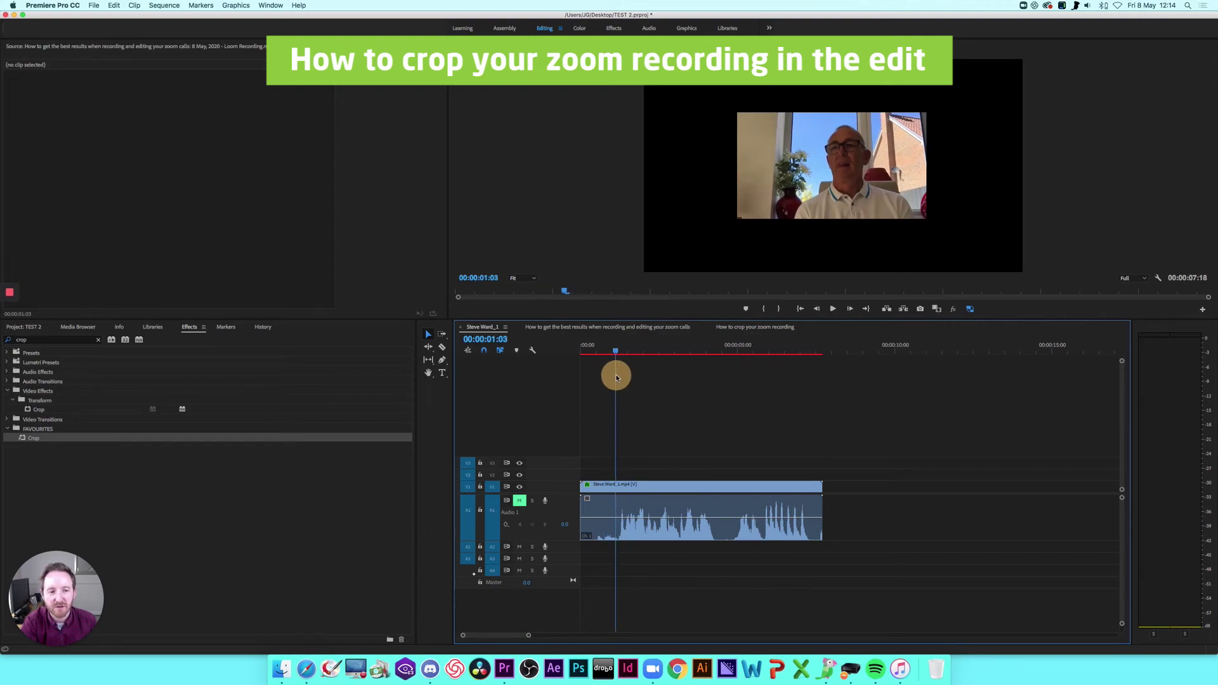